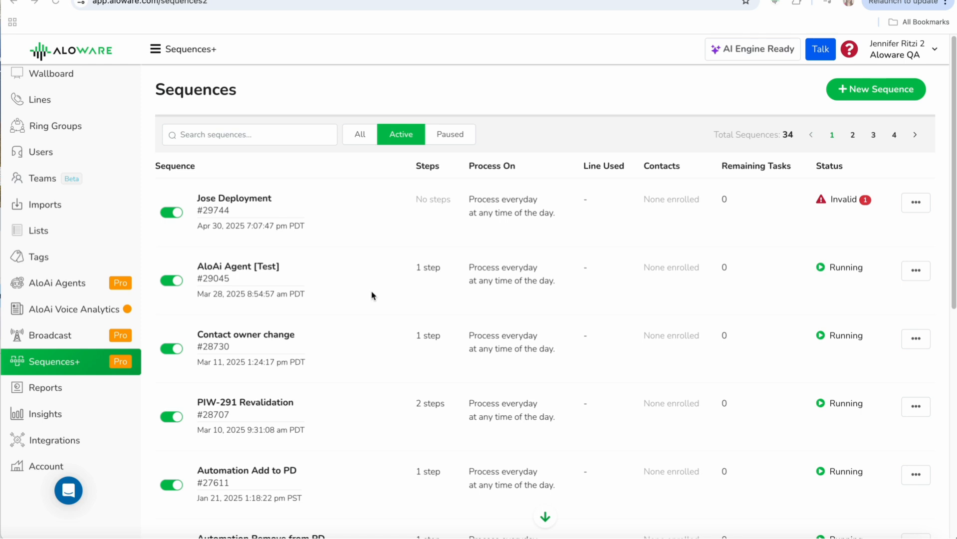
Step: Start a new sequence named "Form follow up" with the description "Connect immediately with new form submission leads"
{"action": "left_click", "coordinate": [842, 98]}
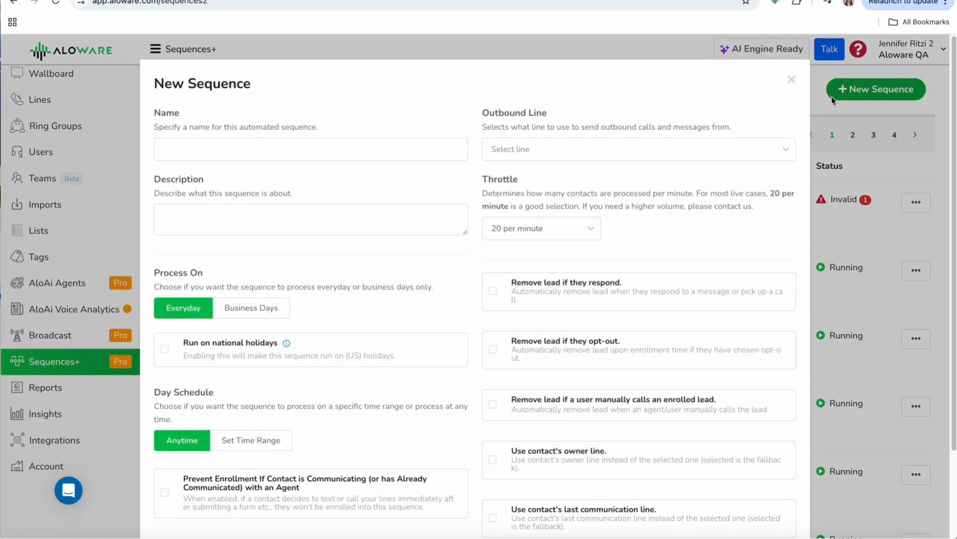
{"action": "left_click", "coordinate": [178, 151]}
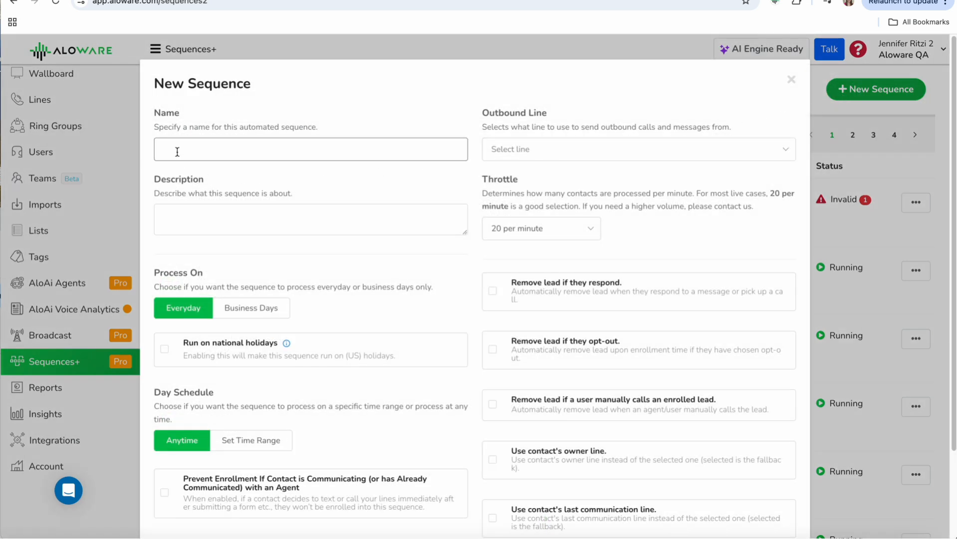
{"action": "type", "text": "Form follow up"}
{"action": "left_click", "coordinate": [188, 206]}
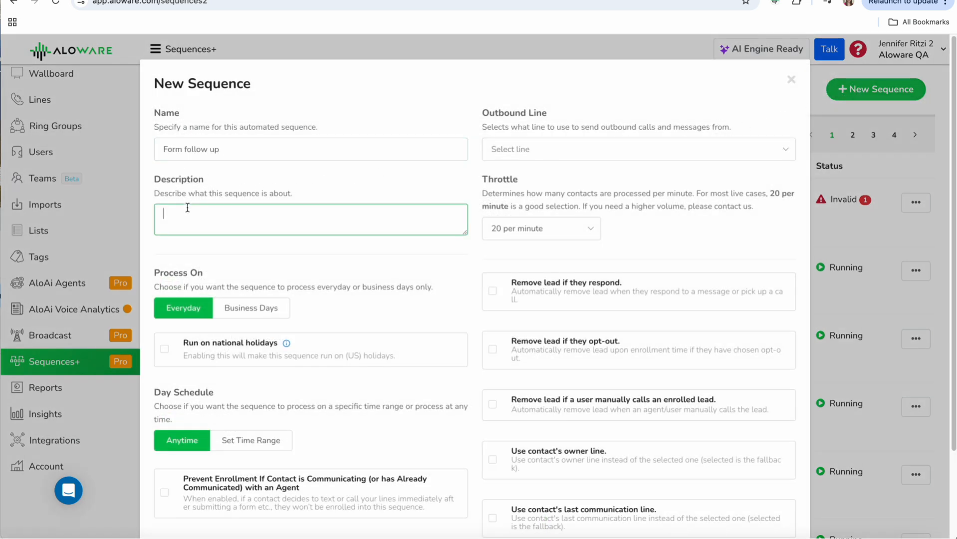
{"action": "type", "text": "Connect immediately with new form submission leads"}
Step: Set the sequence's outbound line to "A2P Brand Registration Purposes" and save its settings to continue to the steps
{"action": "scroll", "coordinate": [195, 222], "scroll_direction": "down", "scroll_amount": 1}
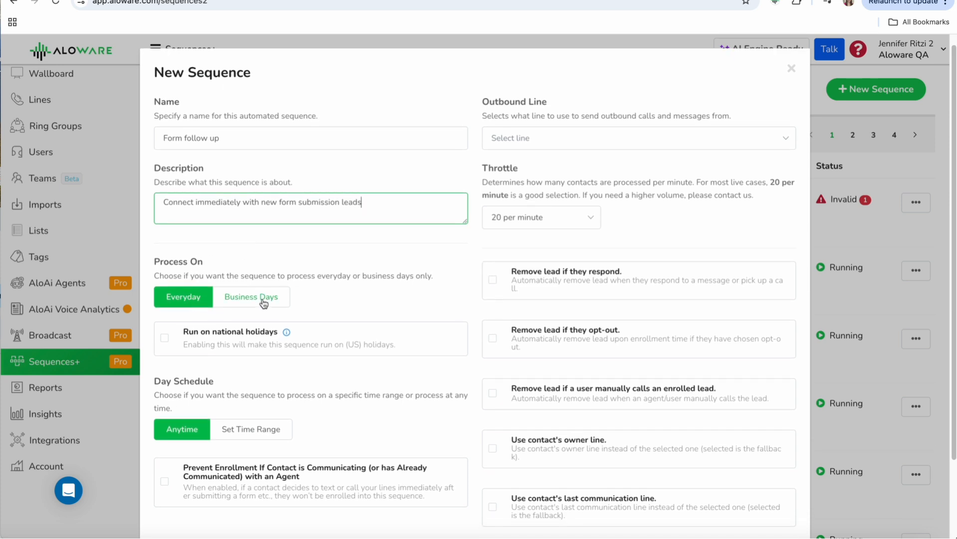
{"action": "scroll", "coordinate": [263, 304], "scroll_direction": "down", "scroll_amount": 1}
{"action": "scroll", "coordinate": [263, 304], "scroll_direction": "down", "scroll_amount": 3}
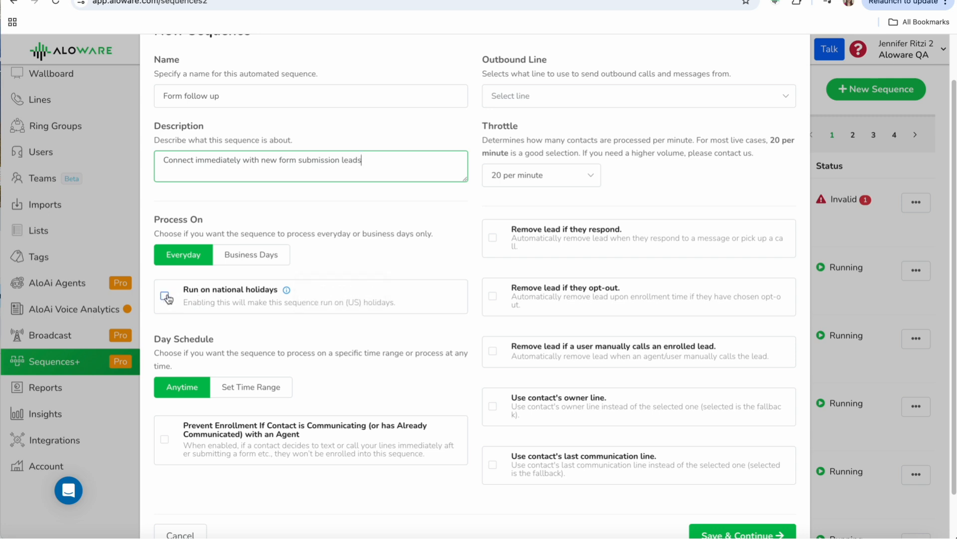
{"action": "scroll", "coordinate": [167, 300], "scroll_direction": "up", "scroll_amount": 1}
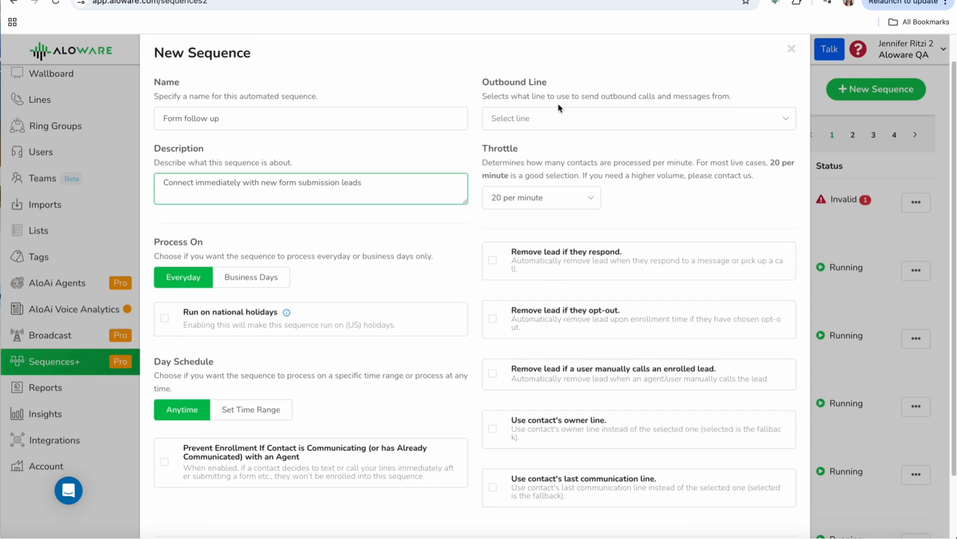
{"action": "left_click", "coordinate": [541, 123]}
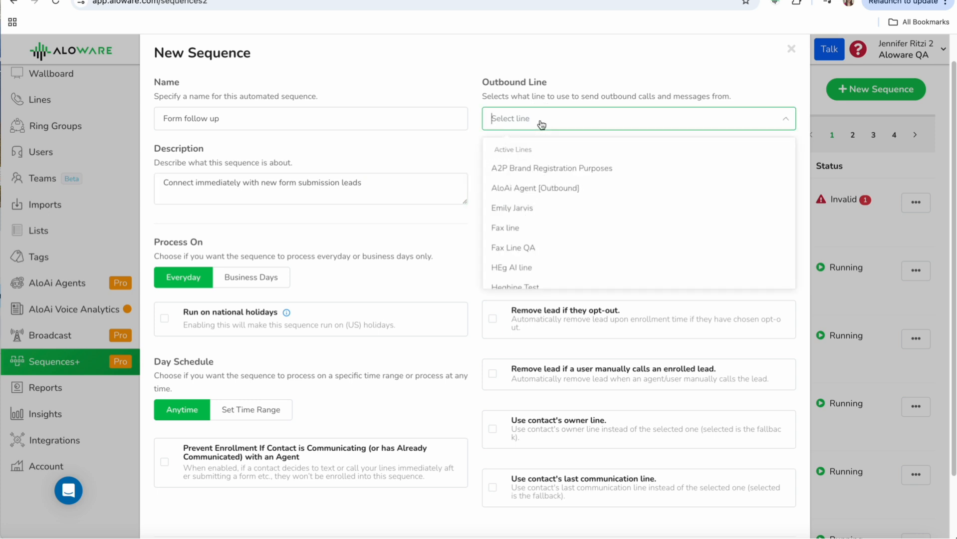
{"action": "left_click", "coordinate": [552, 168]}
{"action": "scroll", "coordinate": [612, 190], "scroll_direction": "down", "scroll_amount": 3}
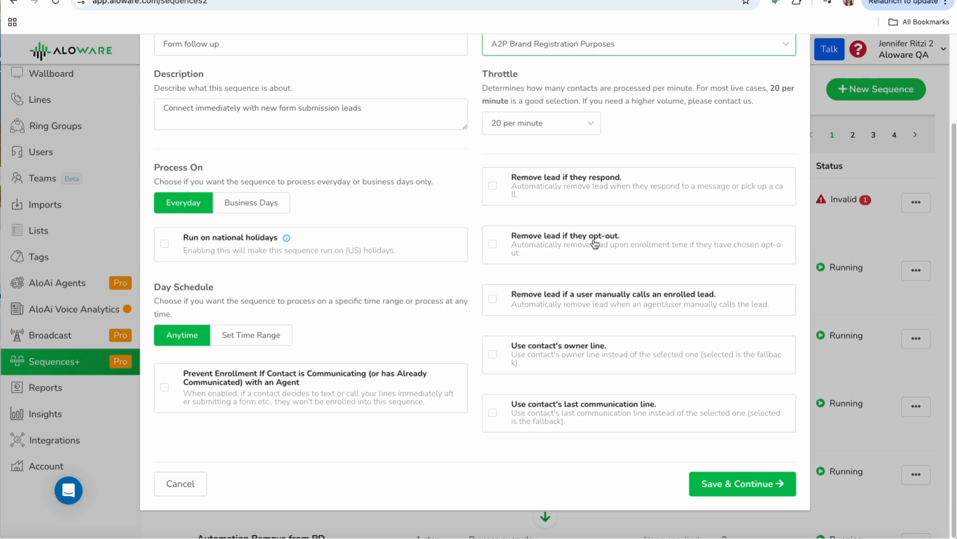
{"action": "left_click", "coordinate": [720, 485]}
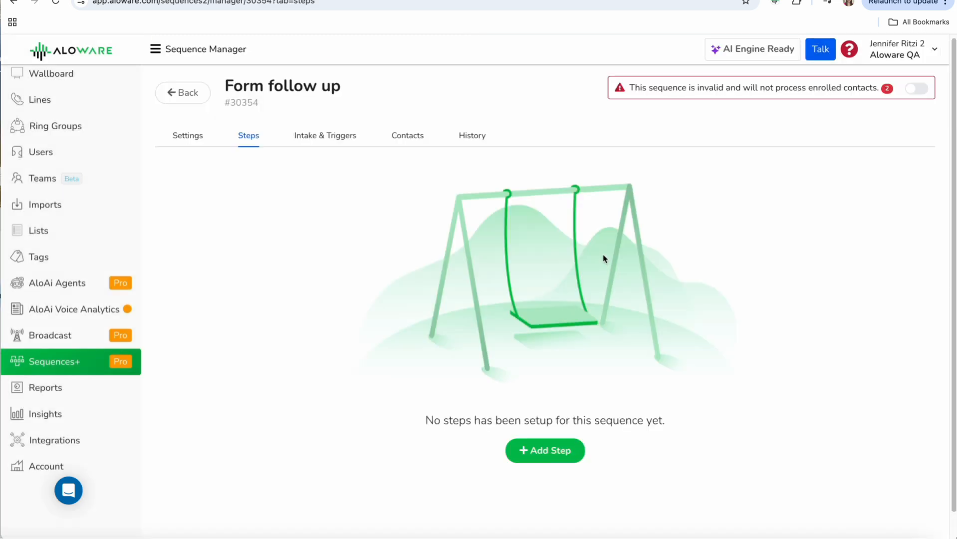
Step: Start a Send SMS Message step for the sequence with a default delay of 2 minutes
{"action": "left_click", "coordinate": [548, 449]}
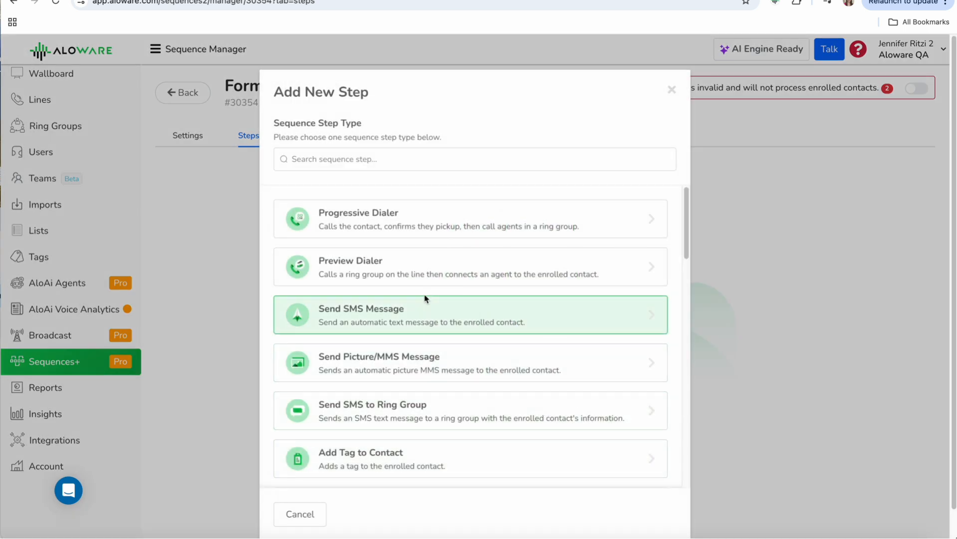
{"action": "left_click", "coordinate": [375, 317]}
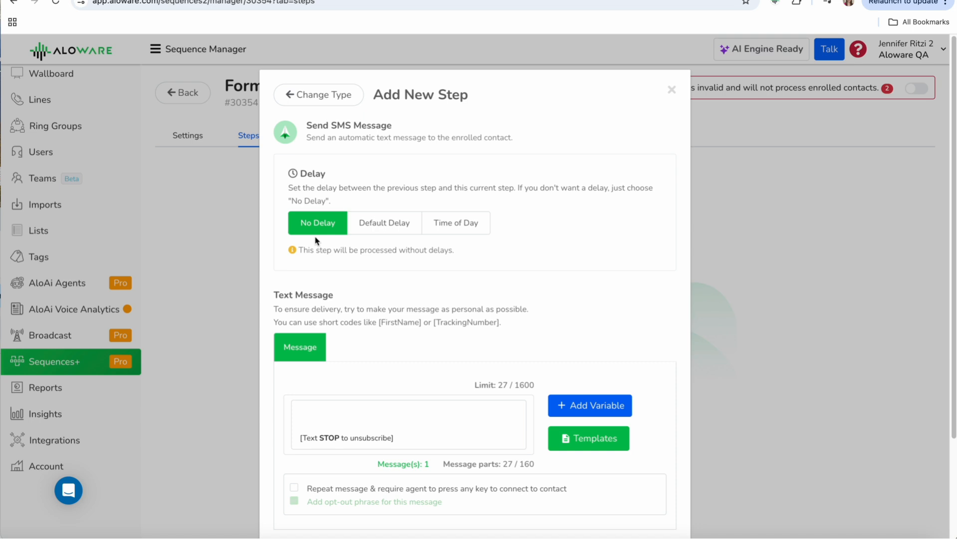
{"action": "left_click", "coordinate": [396, 227]}
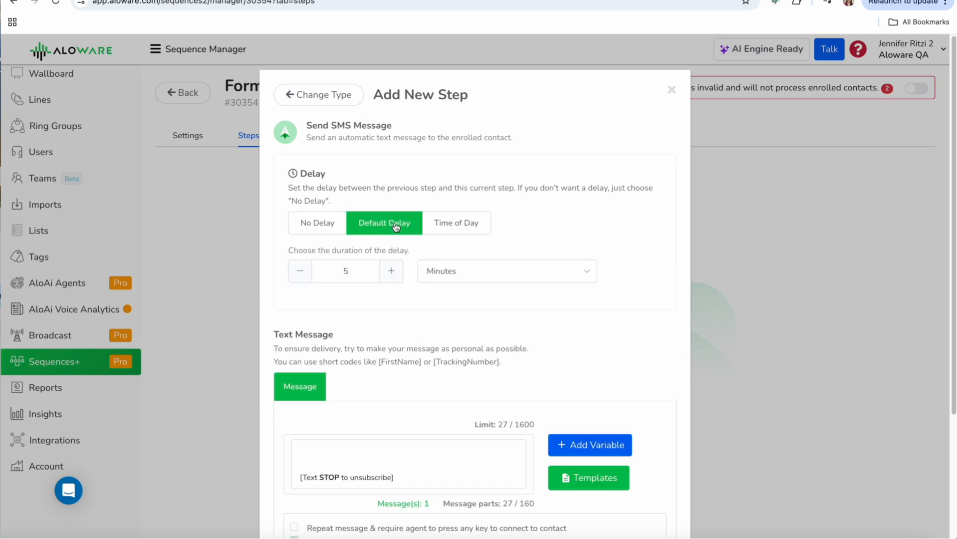
{"action": "scroll", "coordinate": [360, 280], "scroll_direction": "down", "scroll_amount": 3}
Step: Fill the text message by copying and pasting the personal template "Outreach 1", and add the SMS step to the sequence
{"action": "left_click", "coordinate": [328, 324]}
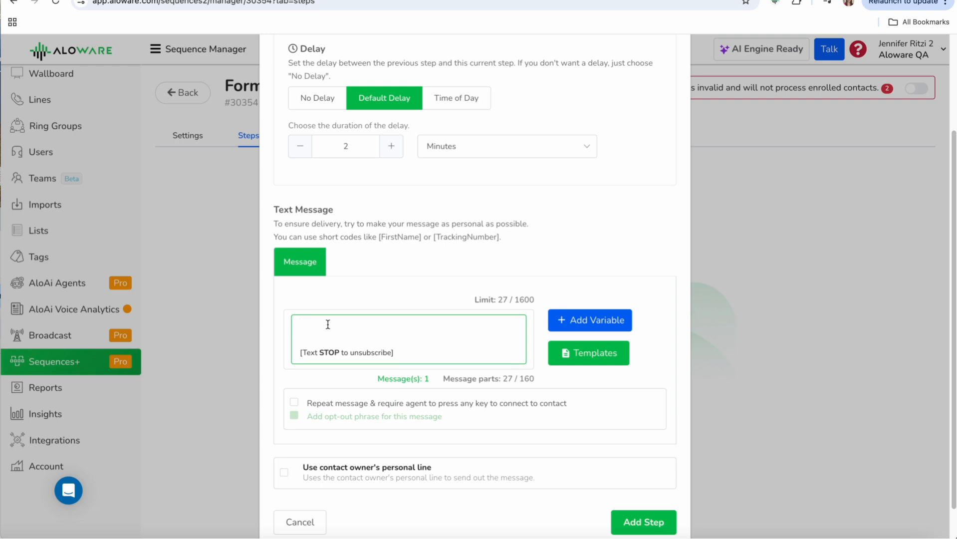
{"action": "left_click", "coordinate": [557, 318]}
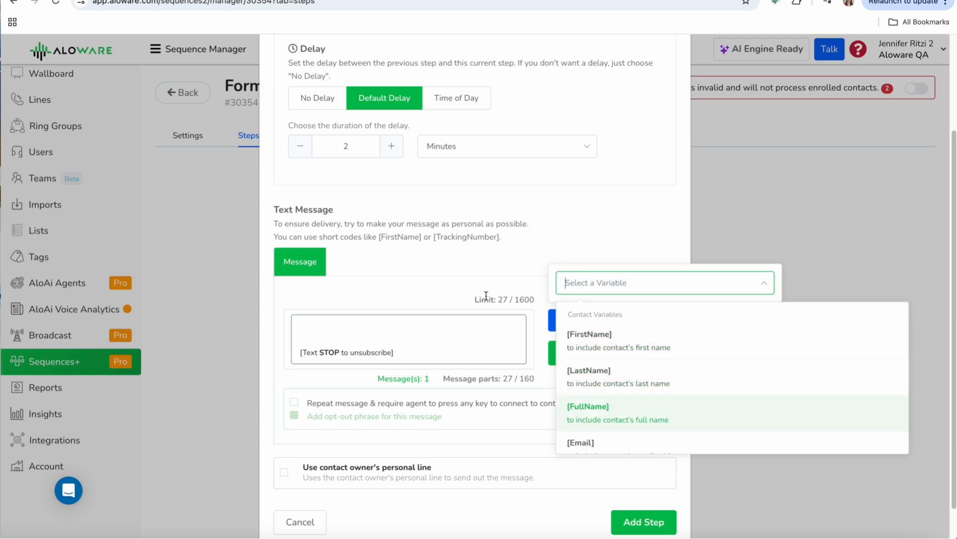
{"action": "left_click", "coordinate": [590, 351]}
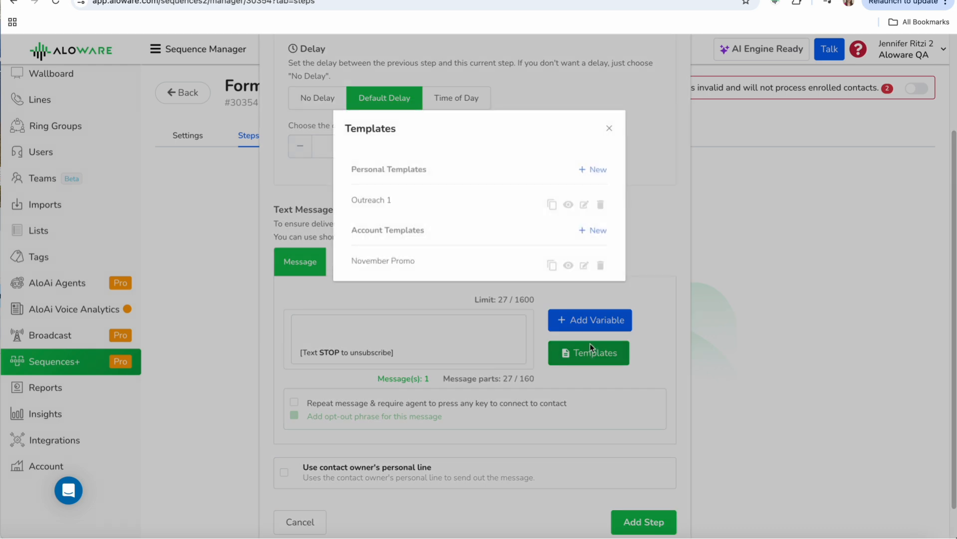
{"action": "left_click", "coordinate": [551, 204]}
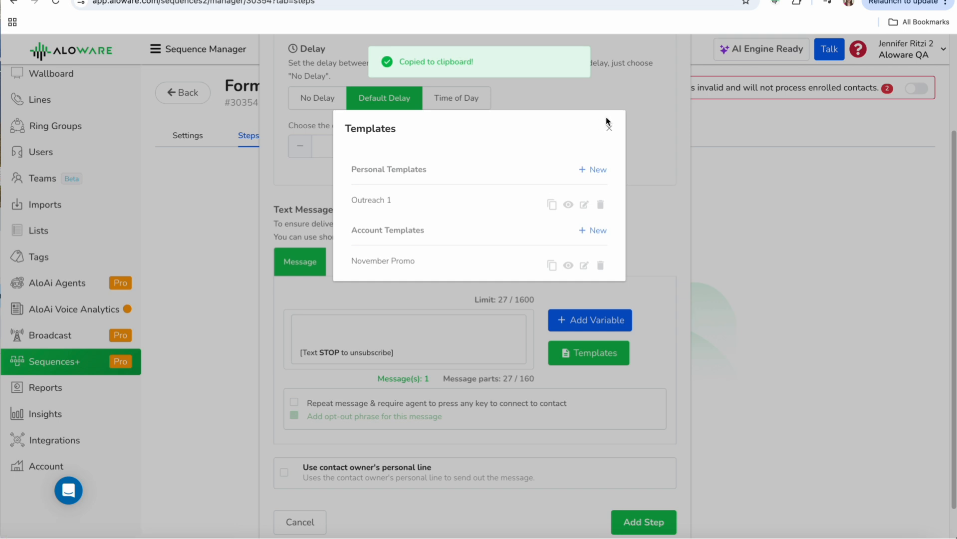
{"action": "left_click", "coordinate": [609, 128]}
{"action": "right_click", "coordinate": [310, 336]}
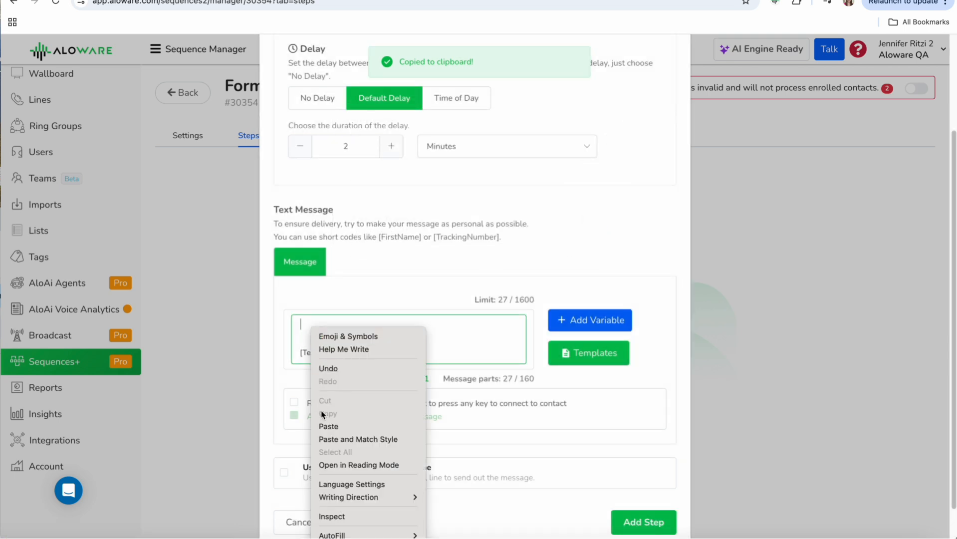
{"action": "left_click", "coordinate": [327, 426]}
{"action": "scroll", "coordinate": [322, 427], "scroll_direction": "down", "scroll_amount": 1}
{"action": "left_click", "coordinate": [631, 500]}
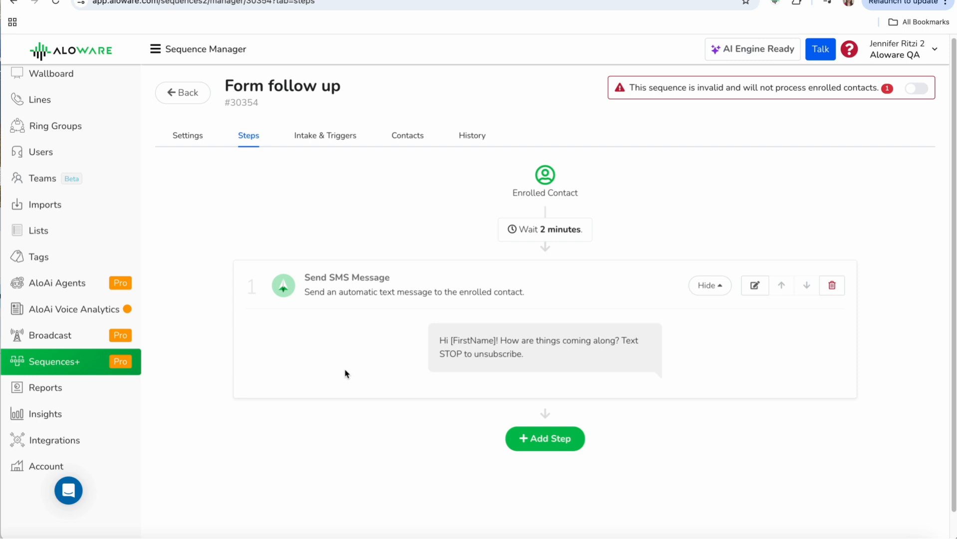
Step: Look through the list of step types available for a further step of the sequence
{"action": "scroll", "coordinate": [659, 253], "scroll_direction": "up", "scroll_amount": 1}
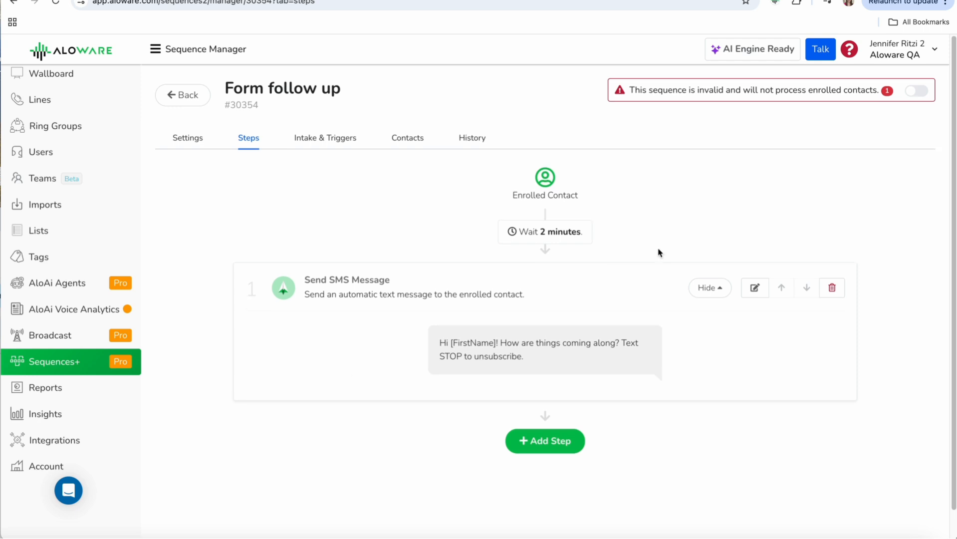
{"action": "left_click", "coordinate": [549, 442]}
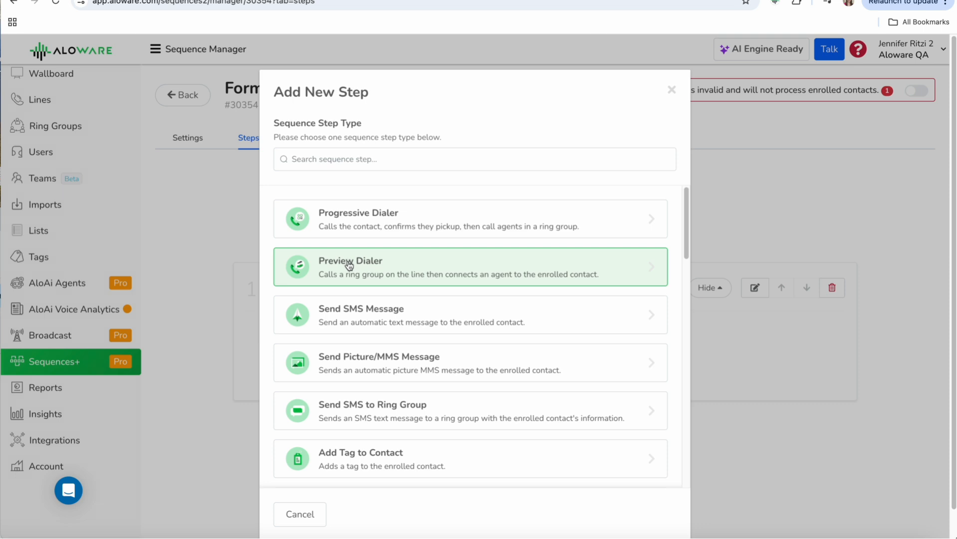
{"action": "scroll", "coordinate": [350, 269], "scroll_direction": "down", "scroll_amount": 2}
{"action": "scroll", "coordinate": [359, 280], "scroll_direction": "down", "scroll_amount": 1}
{"action": "scroll", "coordinate": [359, 280], "scroll_direction": "down", "scroll_amount": 6}
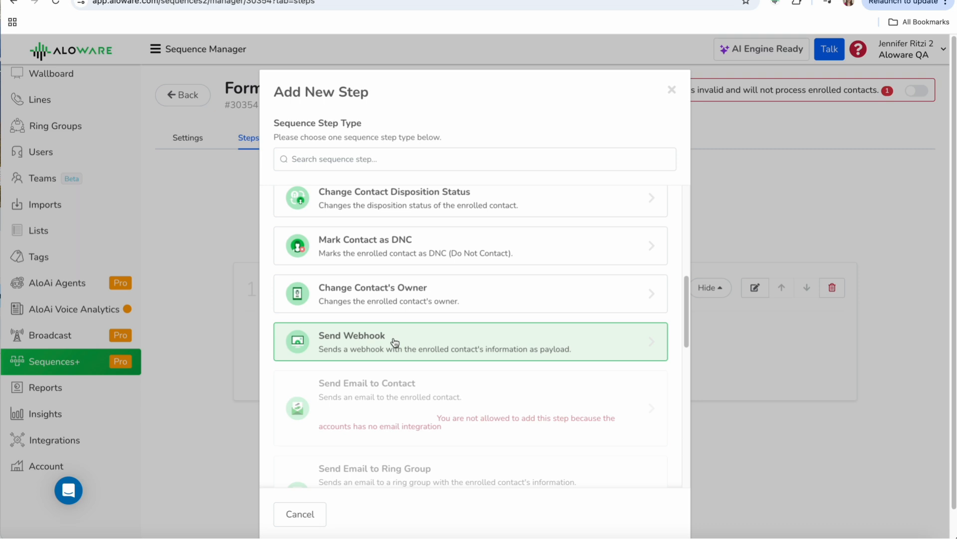
{"action": "scroll", "coordinate": [395, 342], "scroll_direction": "down", "scroll_amount": 5}
{"action": "scroll", "coordinate": [430, 279], "scroll_direction": "down", "scroll_amount": 2}
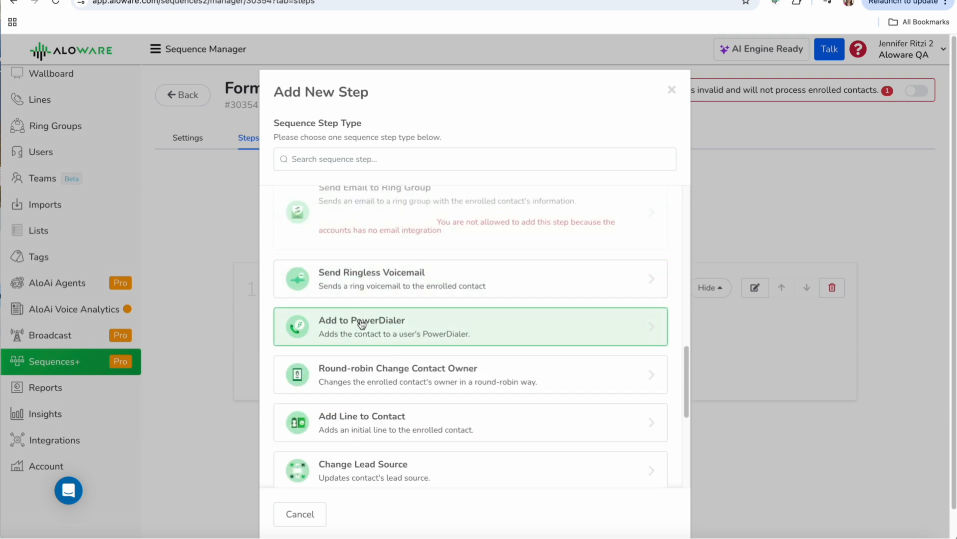
{"action": "scroll", "coordinate": [360, 325], "scroll_direction": "down", "scroll_amount": 2}
{"action": "scroll", "coordinate": [363, 325], "scroll_direction": "down", "scroll_amount": 2}
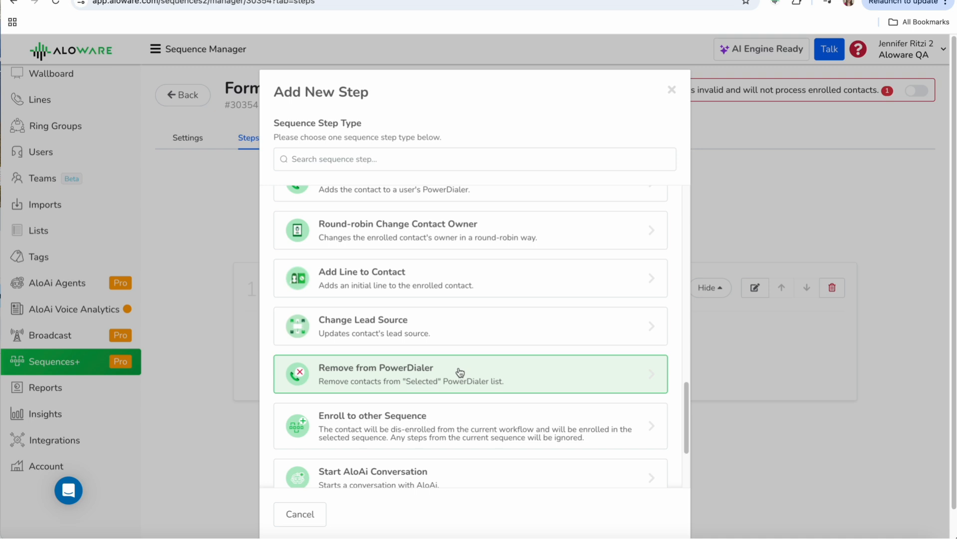
{"action": "scroll", "coordinate": [461, 373], "scroll_direction": "down", "scroll_amount": 2}
{"action": "scroll", "coordinate": [460, 370], "scroll_direction": "down", "scroll_amount": 2}
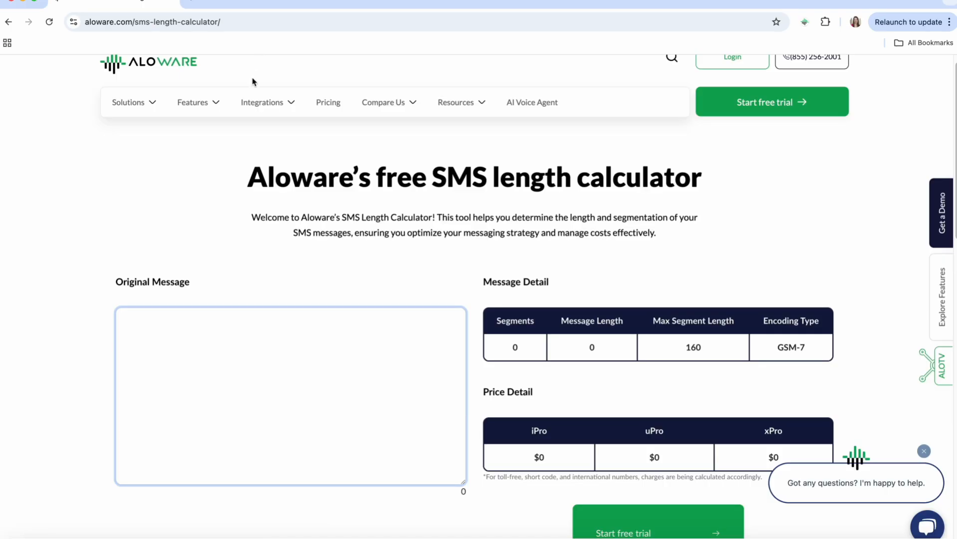
Step: In Aloware's SMS length calculator, paste the copied "Thanks for reaching out!" message as the original message and delete the emoji at its end
{"action": "right_click", "coordinate": [140, 330]}
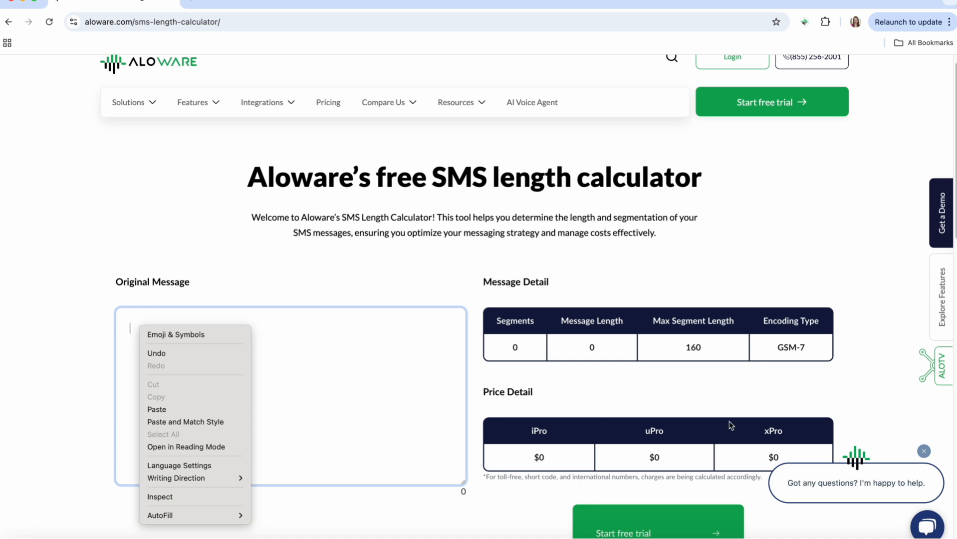
{"action": "left_click", "coordinate": [339, 382]}
{"action": "right_click", "coordinate": [214, 342]}
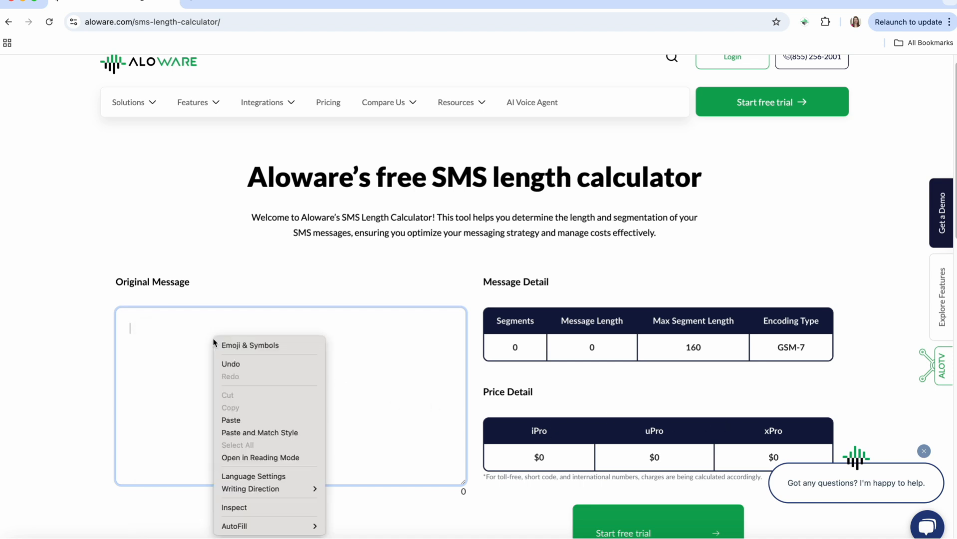
{"action": "left_click", "coordinate": [252, 415]}
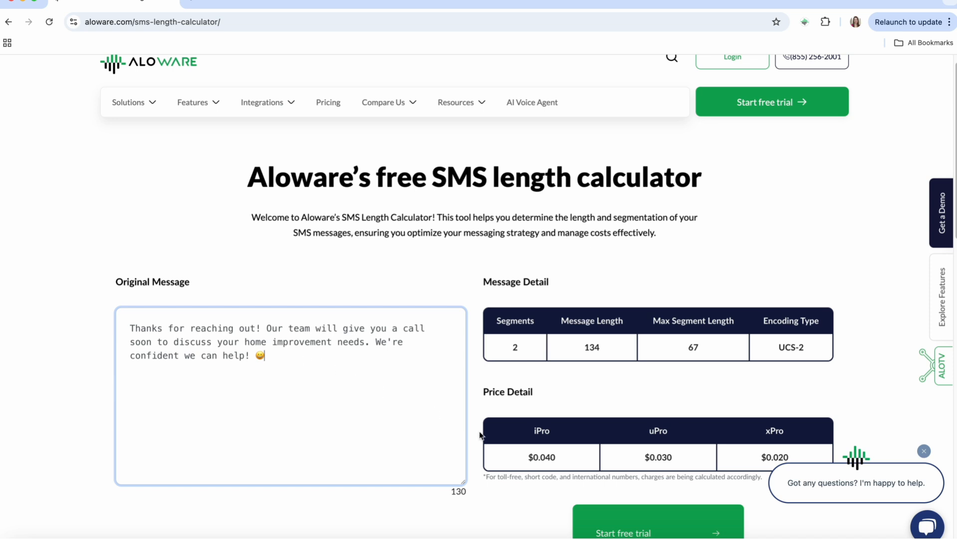
{"action": "key", "text": "BackSpace"}
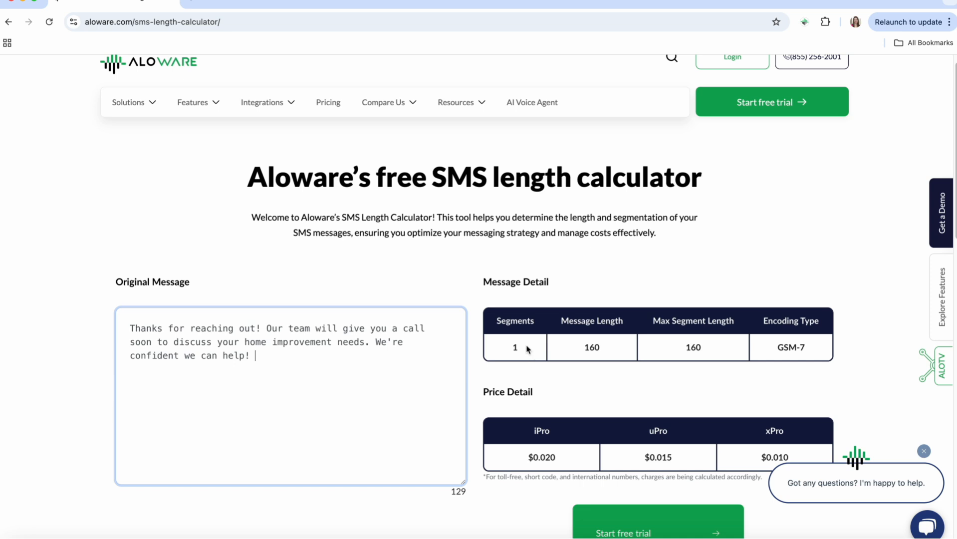